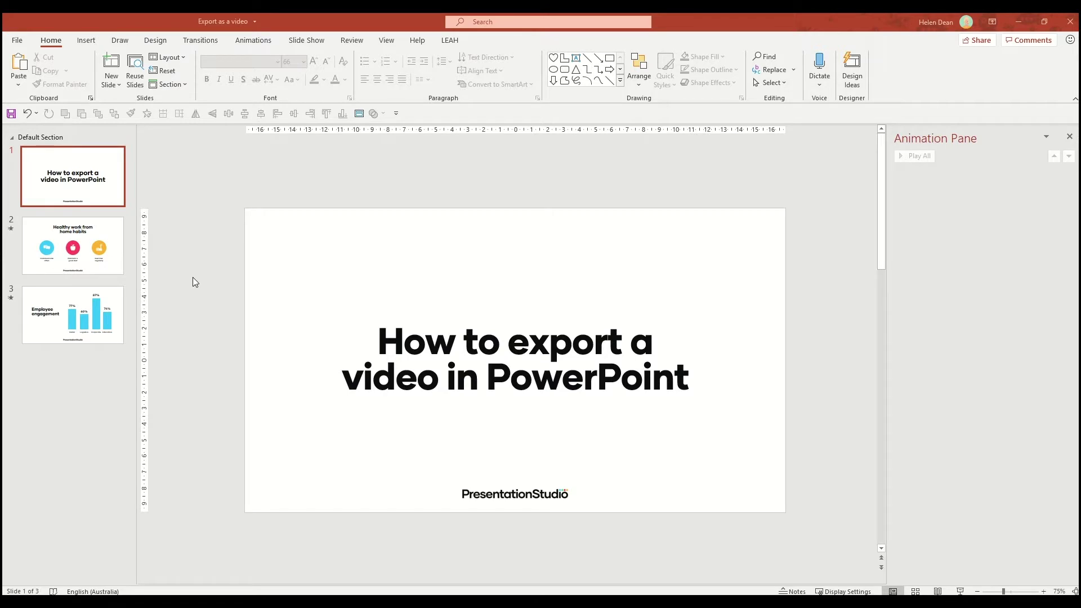
Step: Preview the habit-icon and chart-bar entrance animations on slides 2 and 3, then return to slide 1
left_click(94, 266)
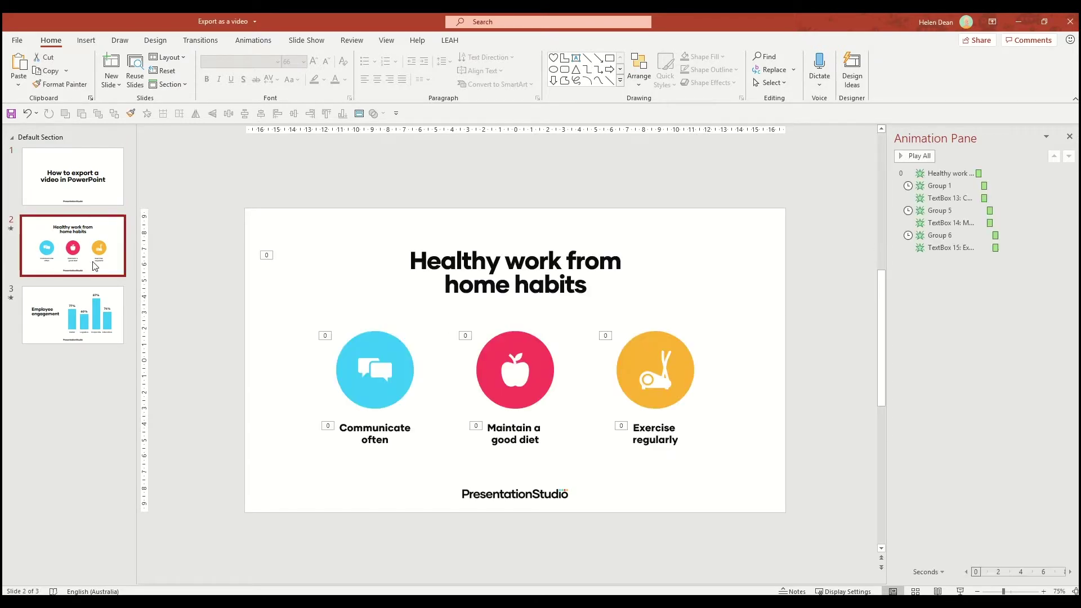
left_click(264, 43)
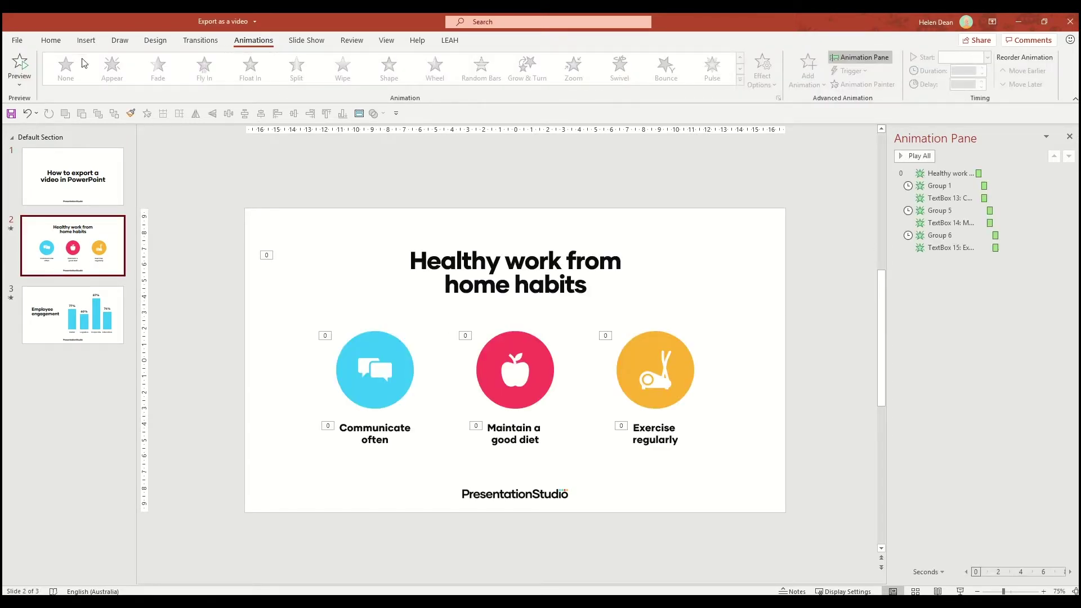
left_click(21, 66)
key("Page_Down")
left_click(25, 65)
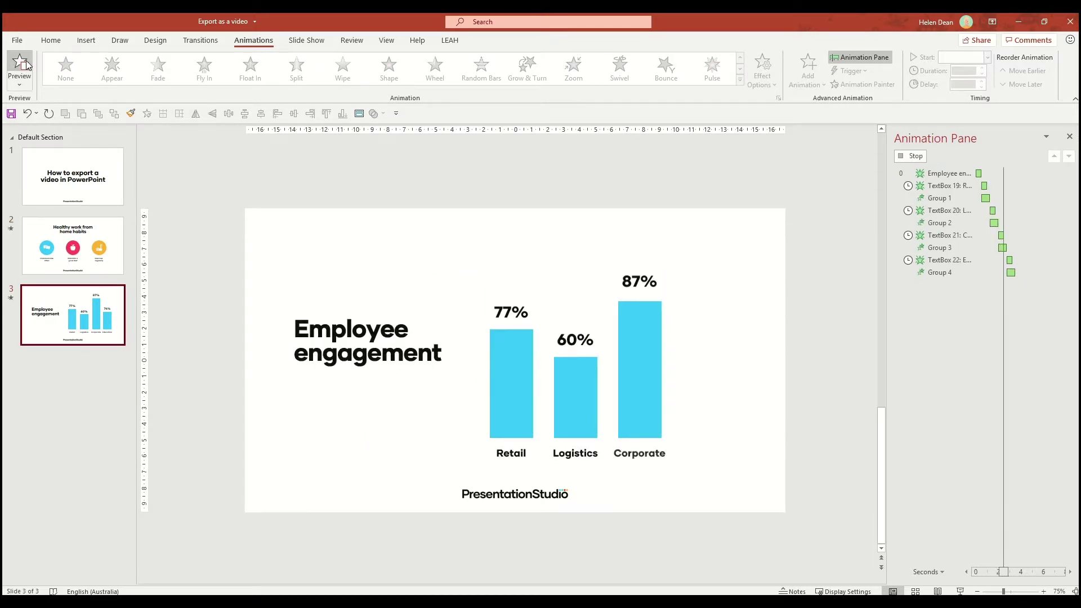
left_click(50, 233)
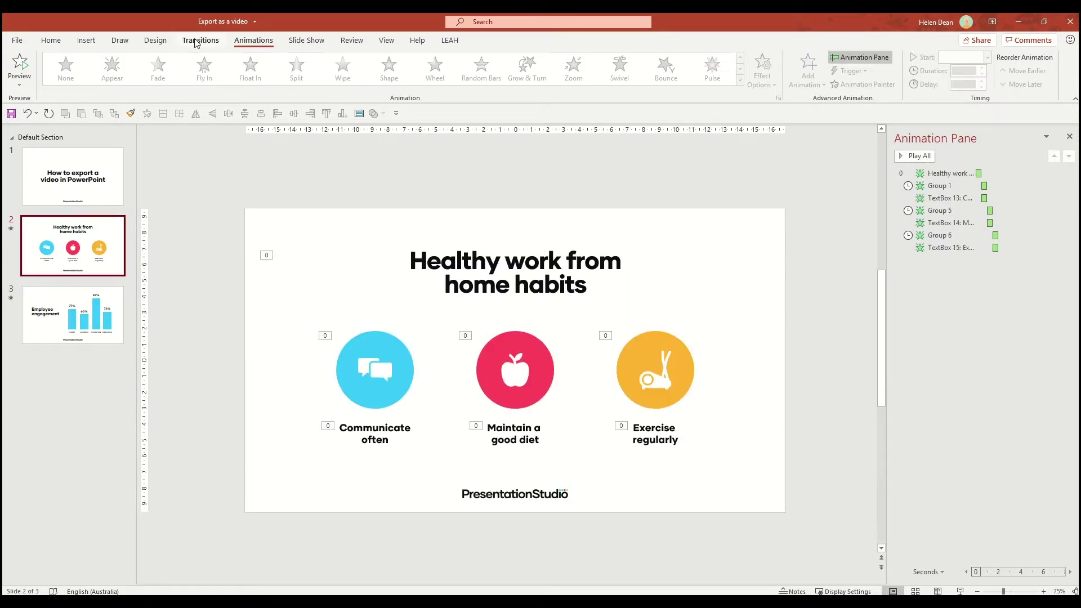
key("Up")
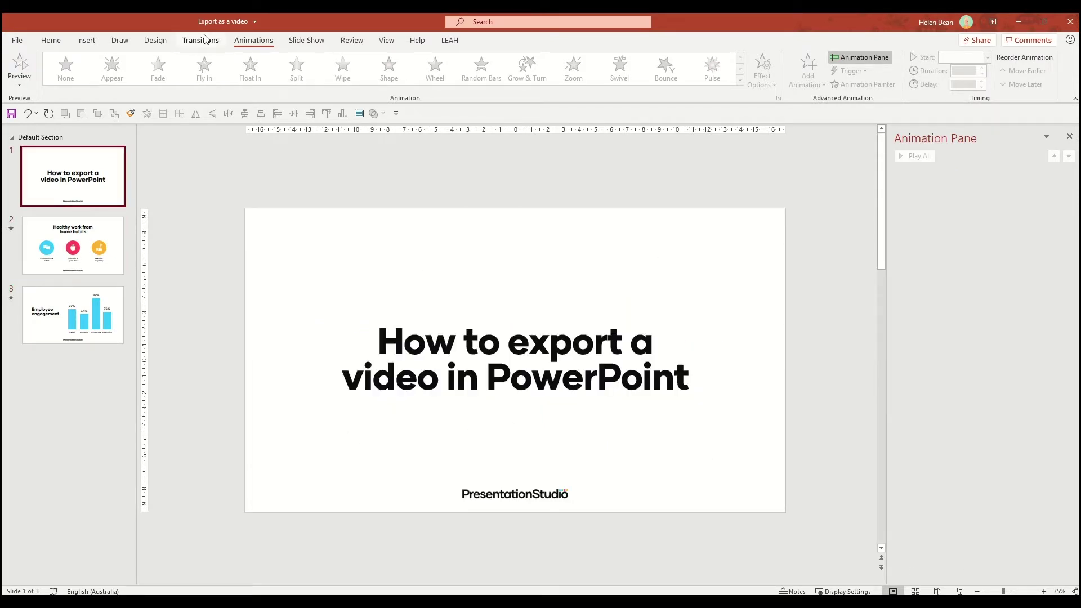
Step: Set all three slides to Advance Slide After 00:03.00, then reselect slide 1 alone
left_click(205, 43)
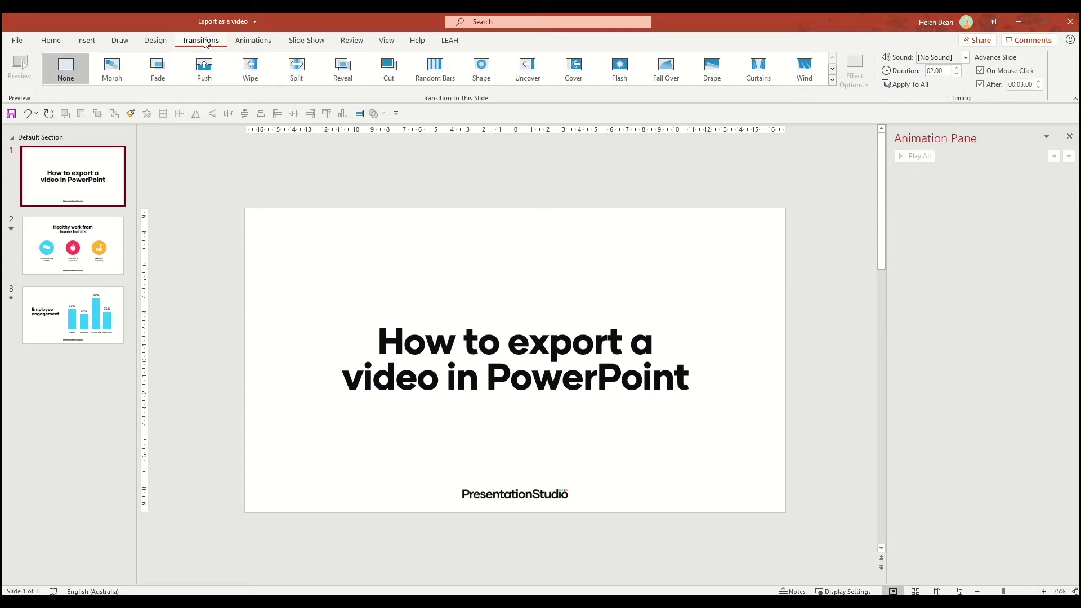
left_click(112, 298, "shift")
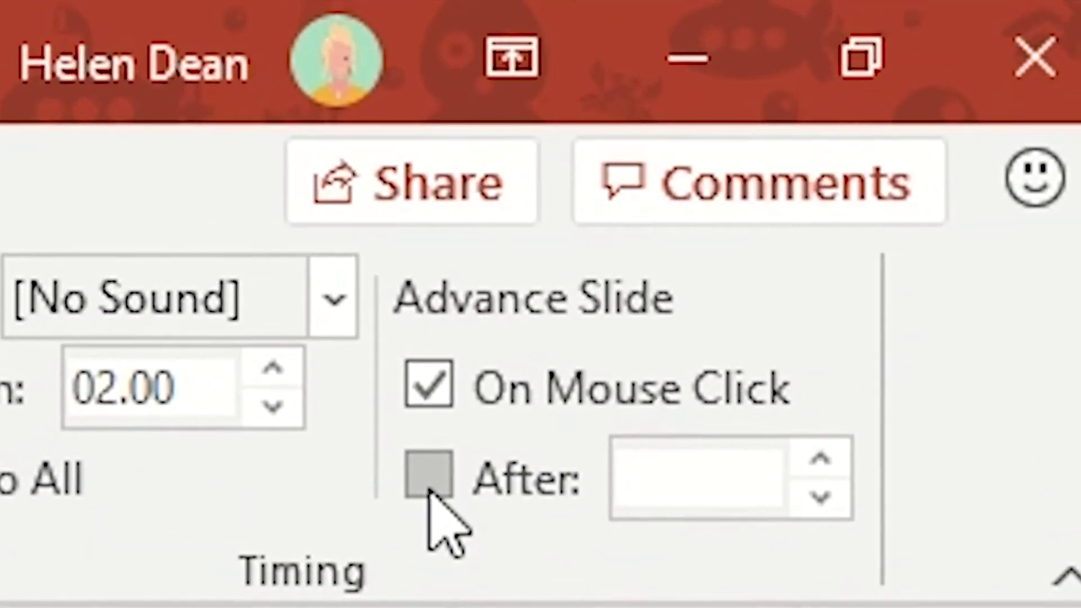
left_click(429, 484)
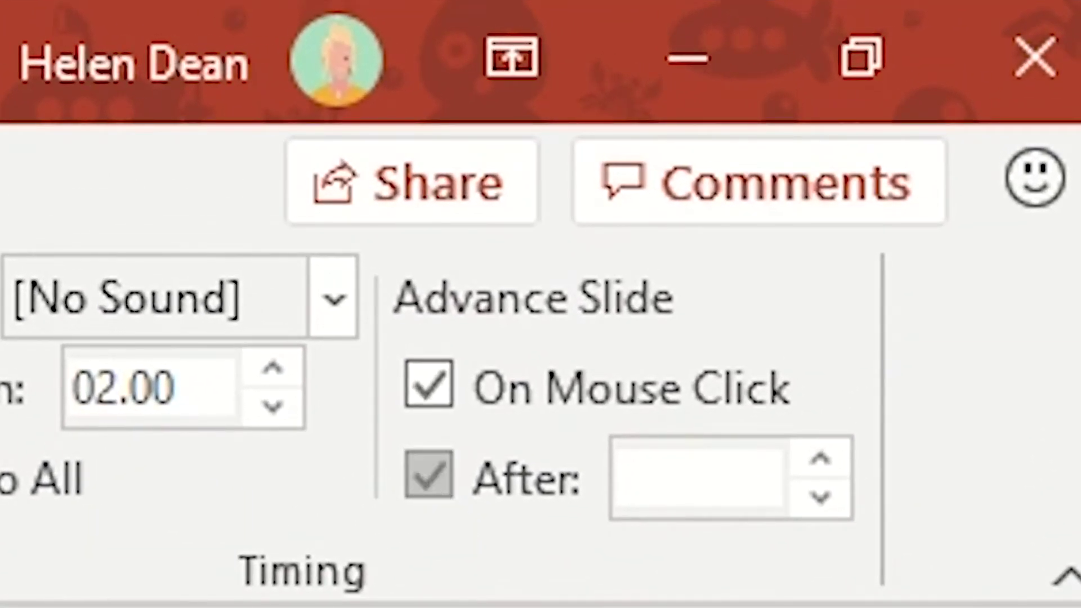
left_click(817, 463)
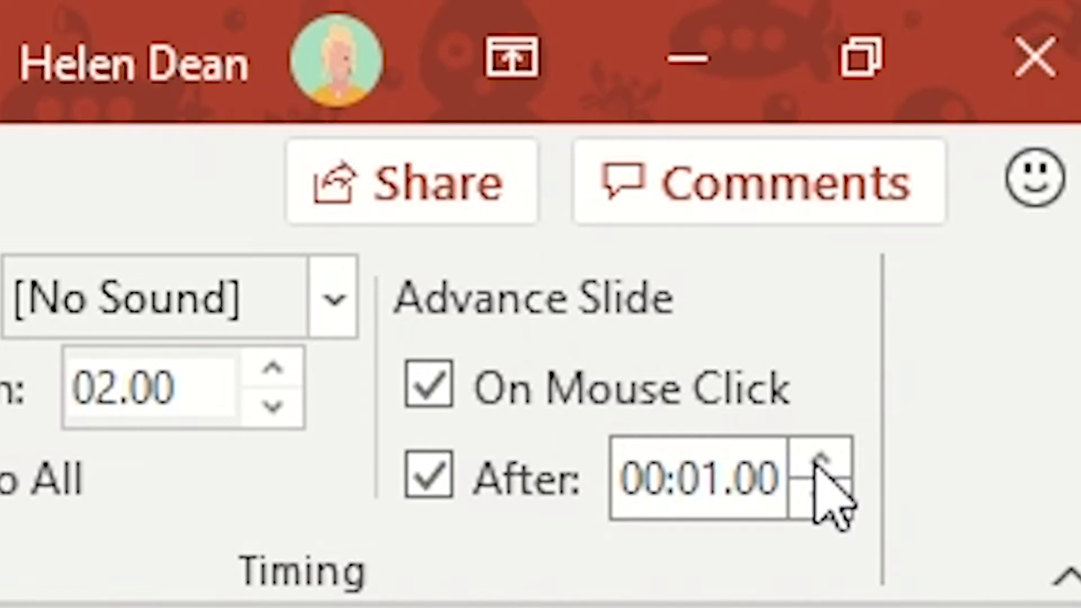
left_click(818, 463)
left_click(819, 462)
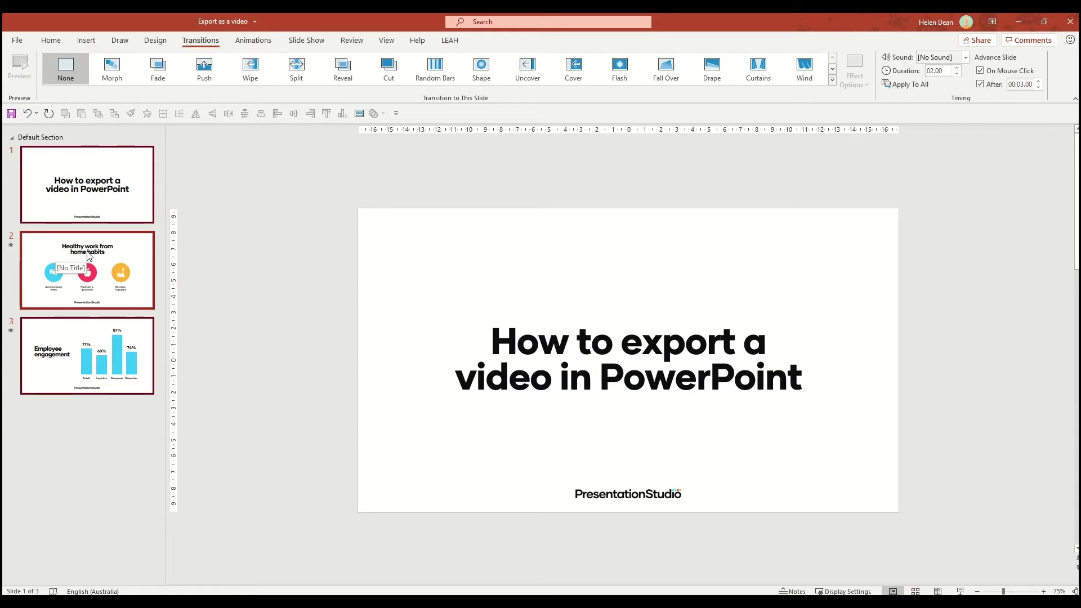
left_click(110, 192)
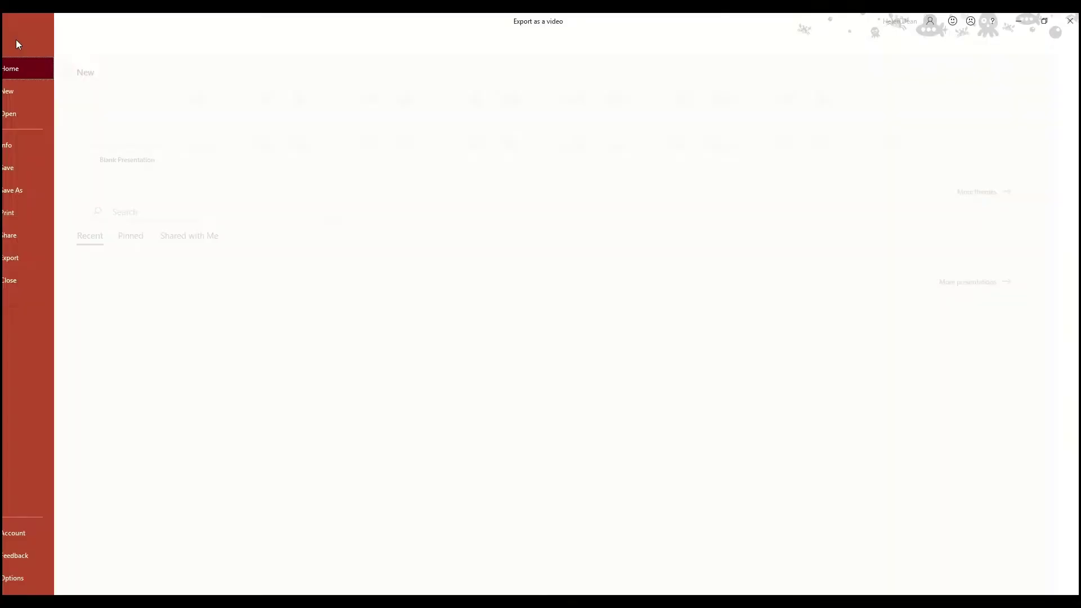
Step: Go to File > Export > Create a Video and expand the video quality list
left_click(34, 259)
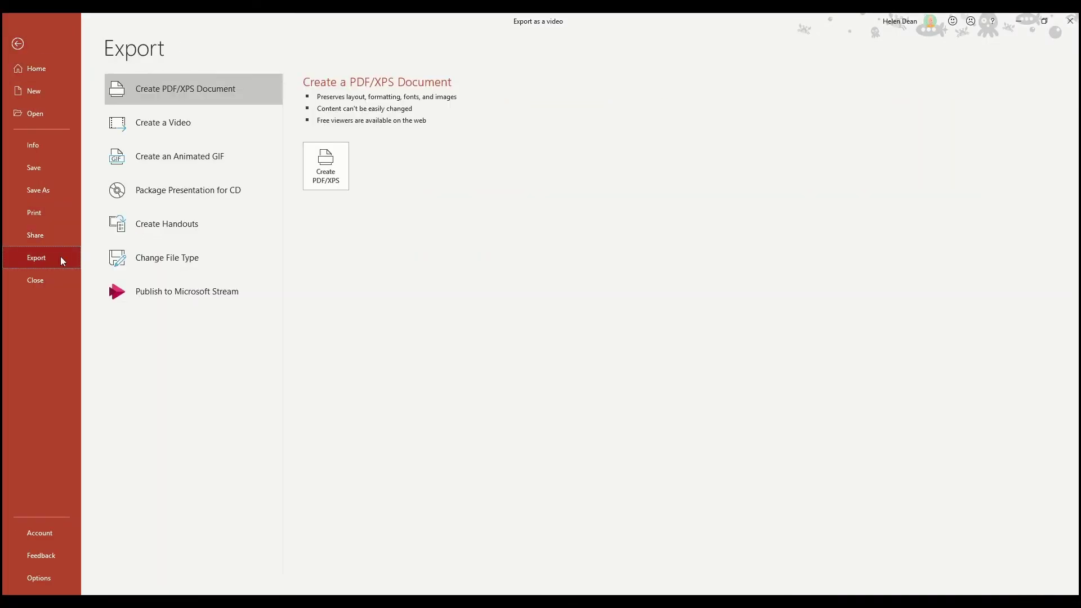
left_click(185, 130)
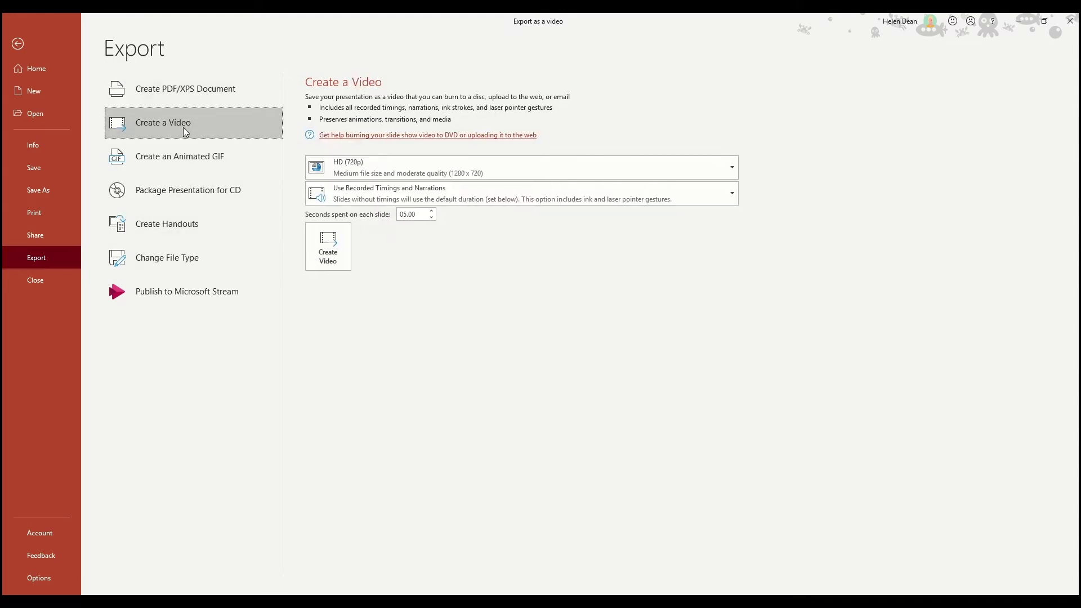
left_click(671, 173)
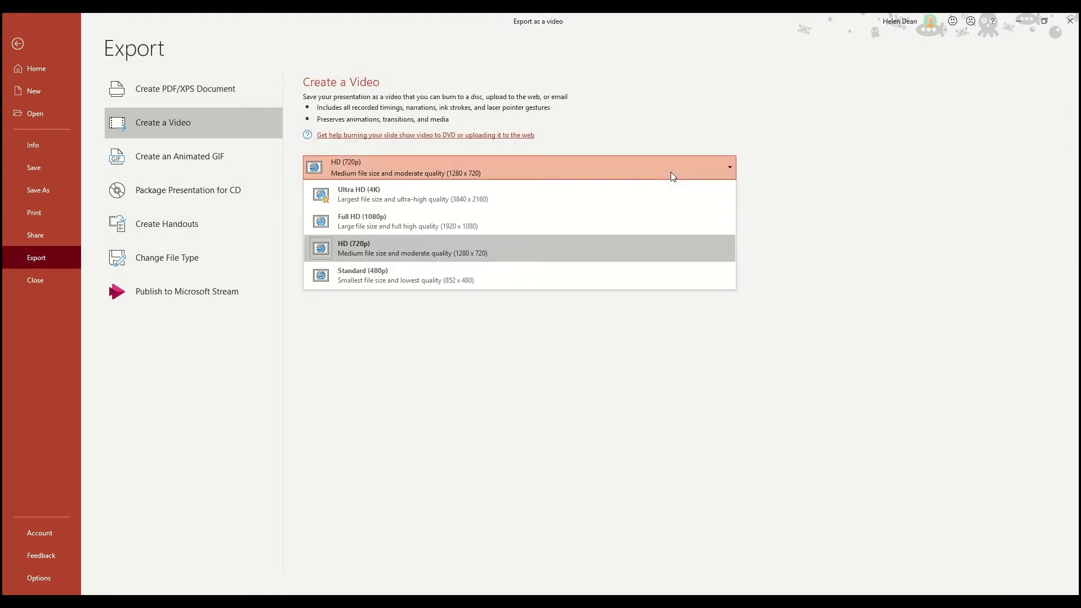
Step: Keep HD (720p) with Use Recorded Timings and Narrations, then return to the title slide
left_click(545, 248)
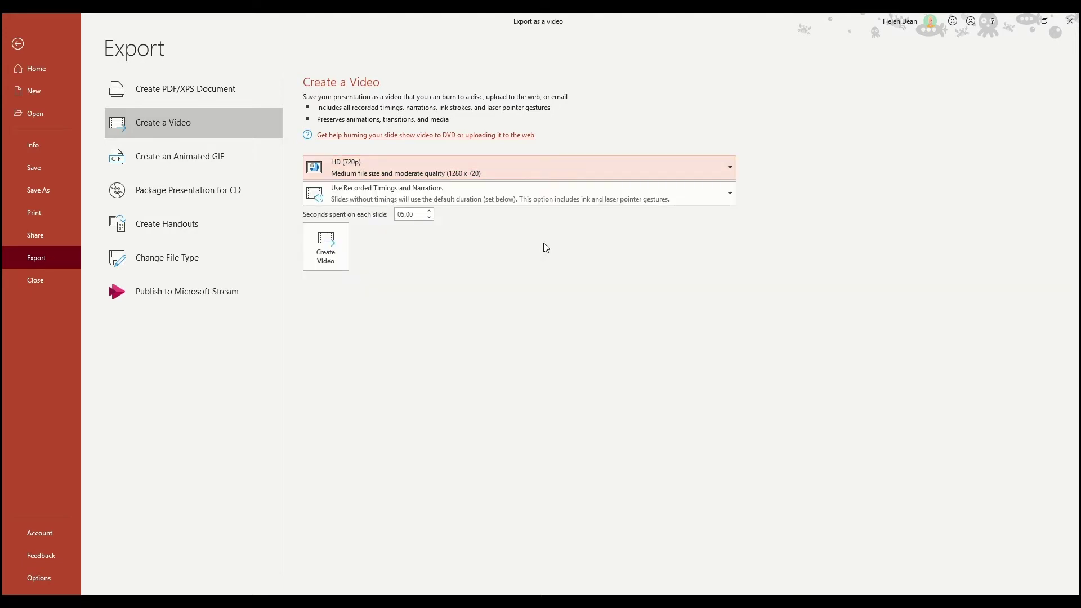
left_click(703, 197)
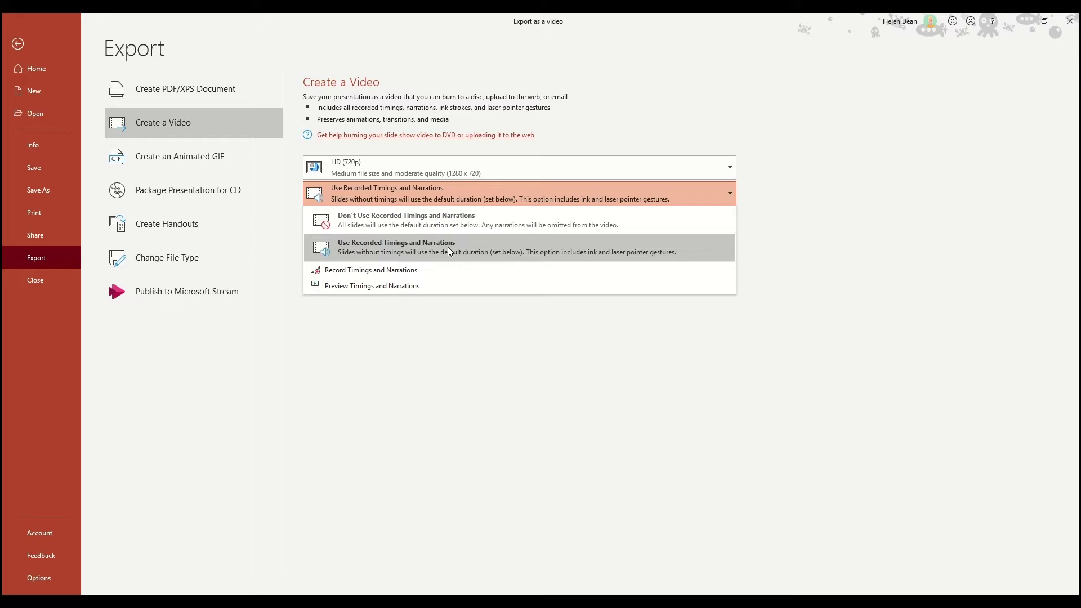
left_click(449, 251)
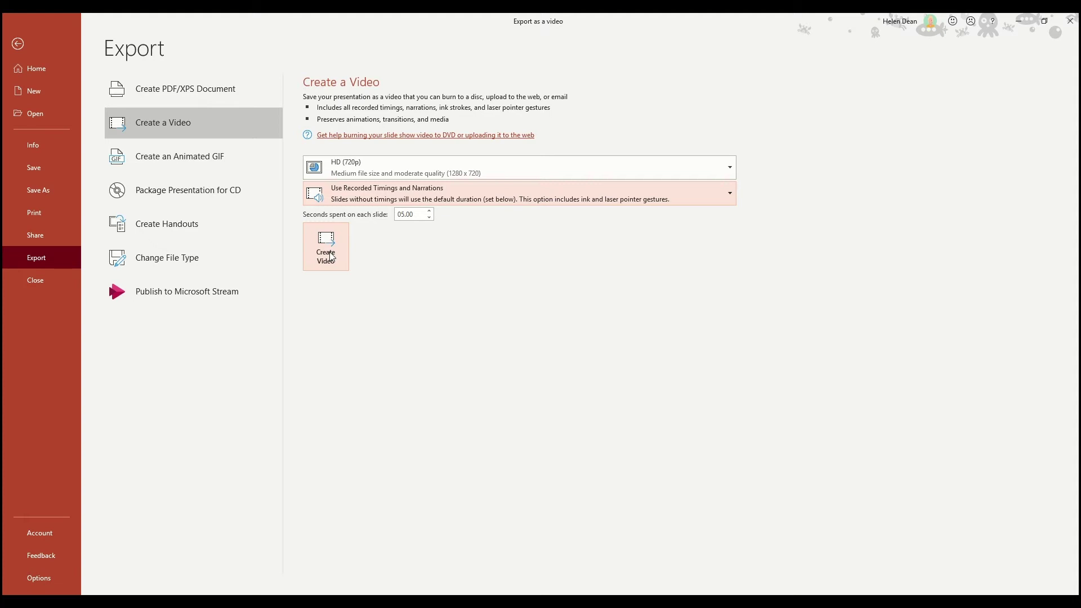
left_click(22, 44)
left_click(85, 162)
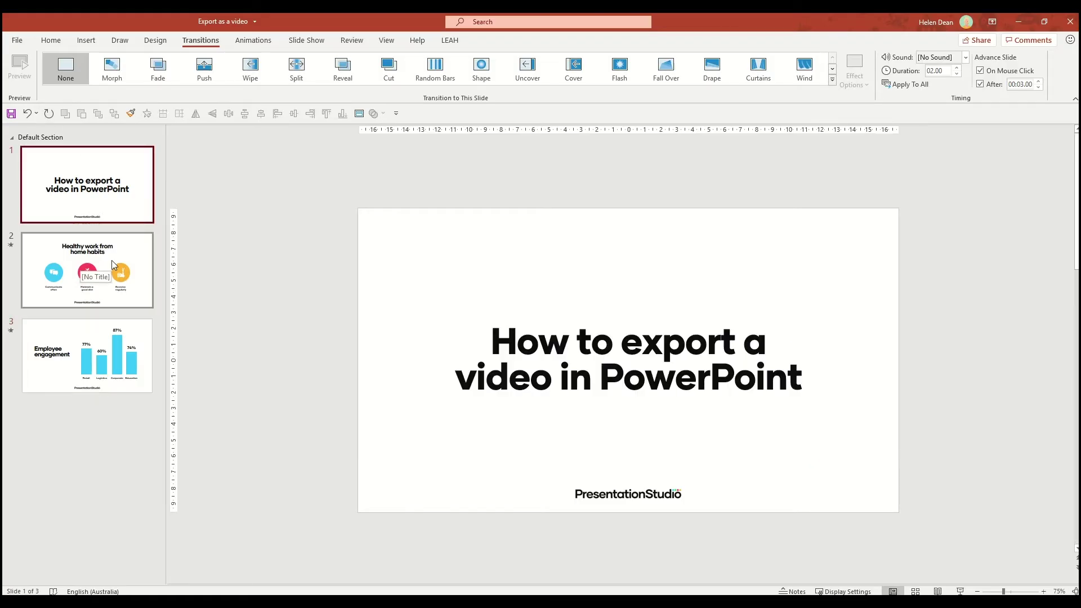
Step: Select all three slides and bring up the Create a Video export options
left_click(111, 332, "shift")
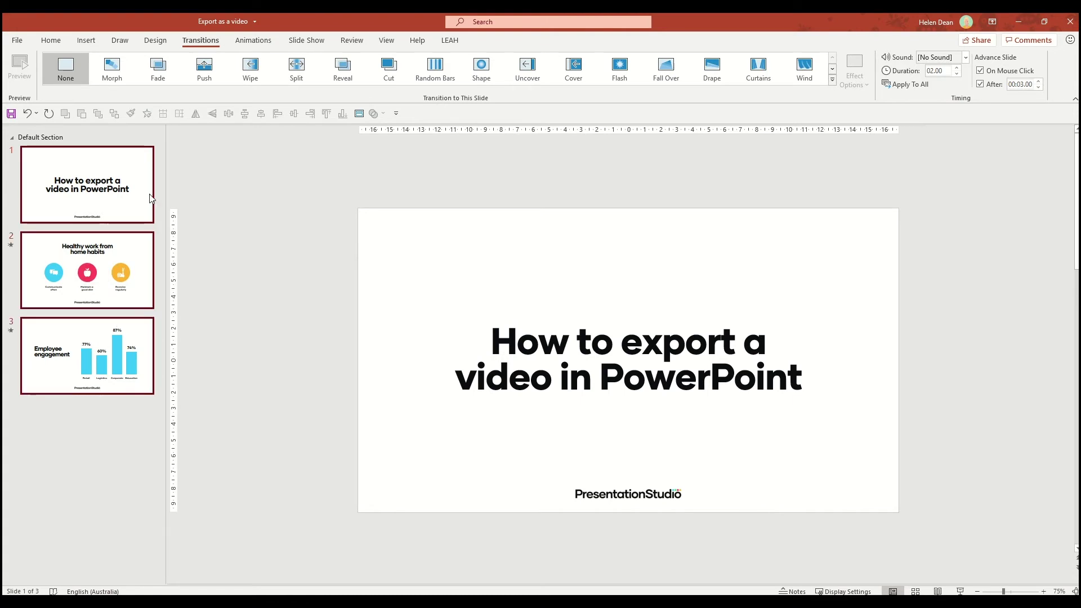
left_click(253, 40)
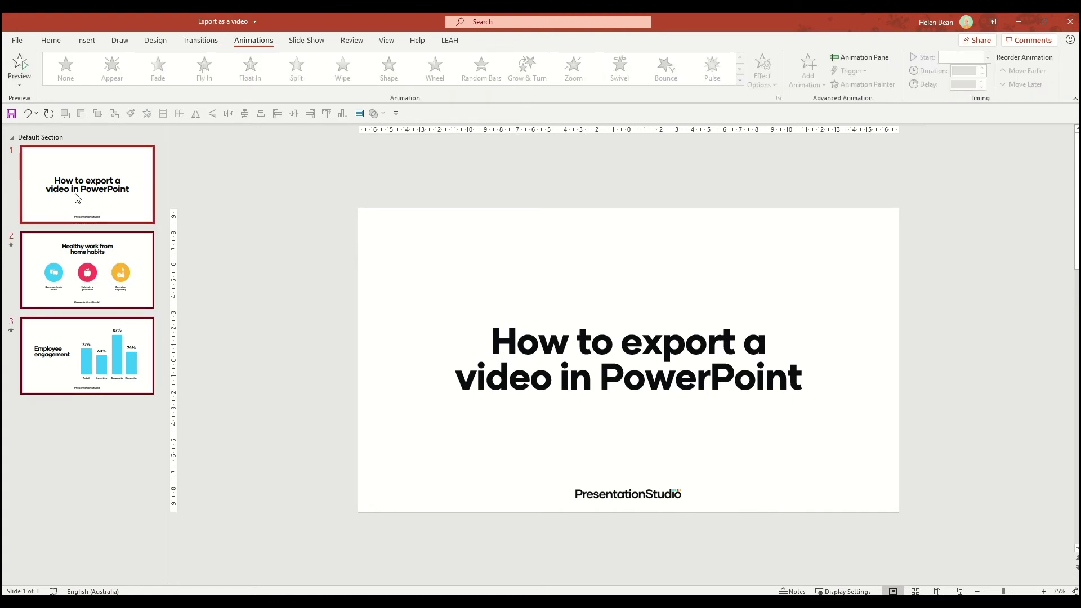
left_click(17, 40)
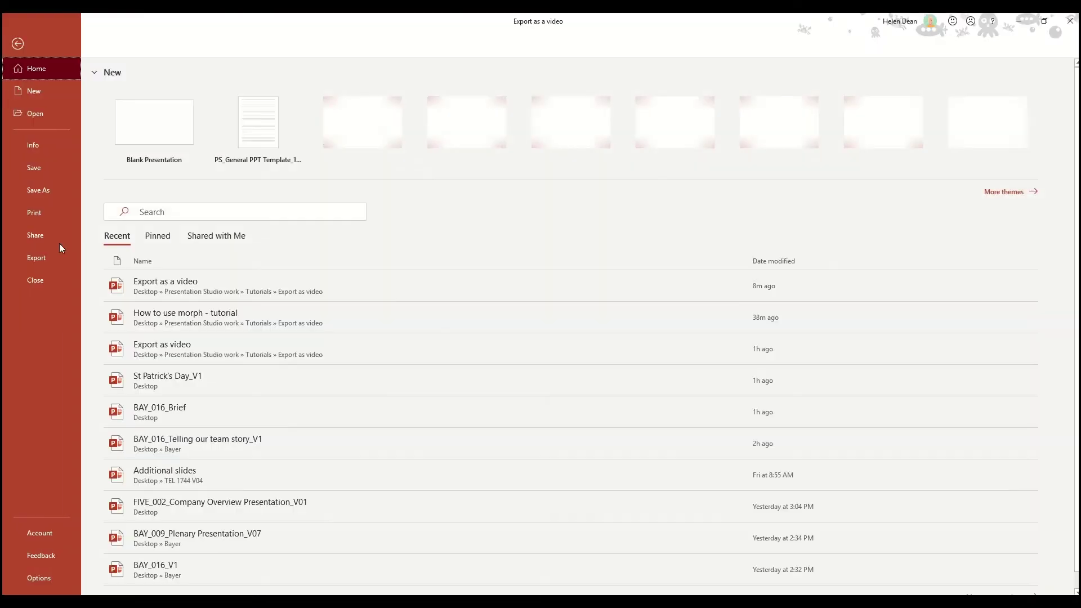
left_click(36, 258)
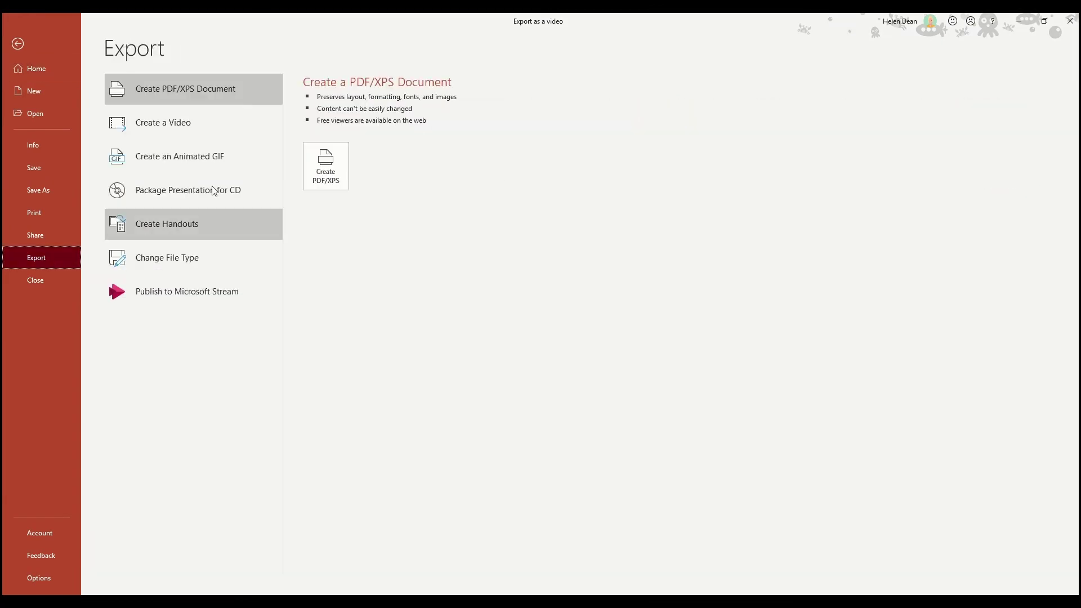
left_click(225, 130)
Step: Choose Don't Use Recorded Timings and Narrations with 10.00 seconds spent on each slide
left_click(451, 196)
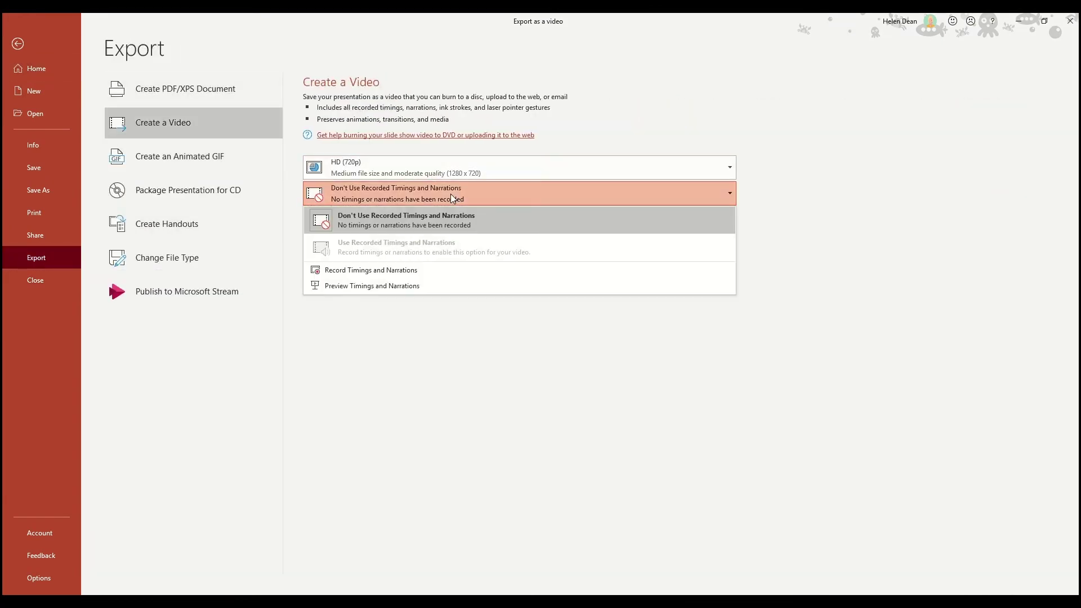
left_click(452, 196)
left_click_drag(416, 215, 393, 219)
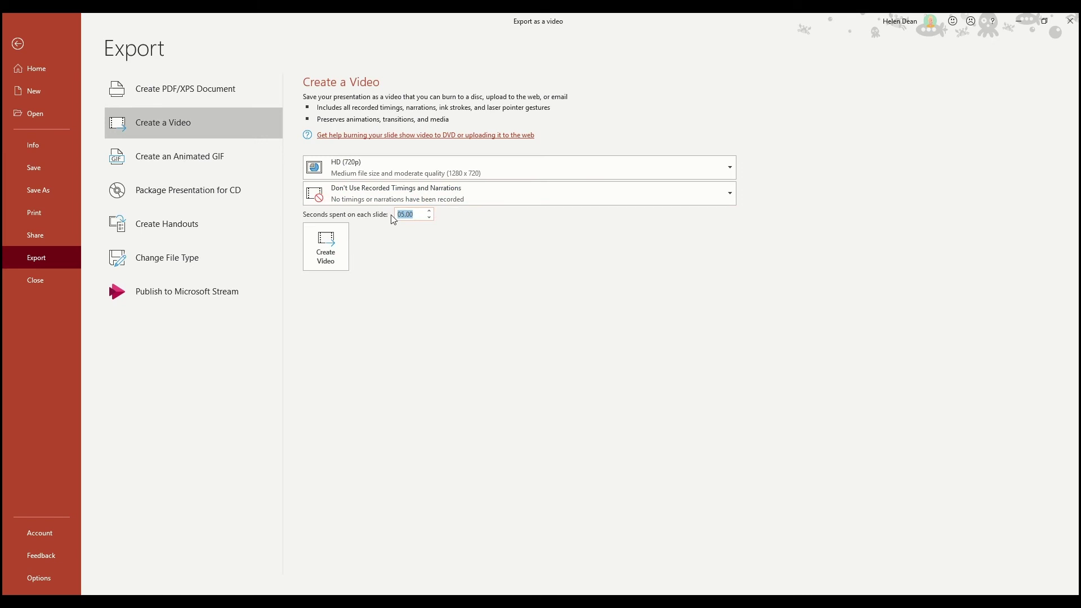
type("10.00")
key("Tab")
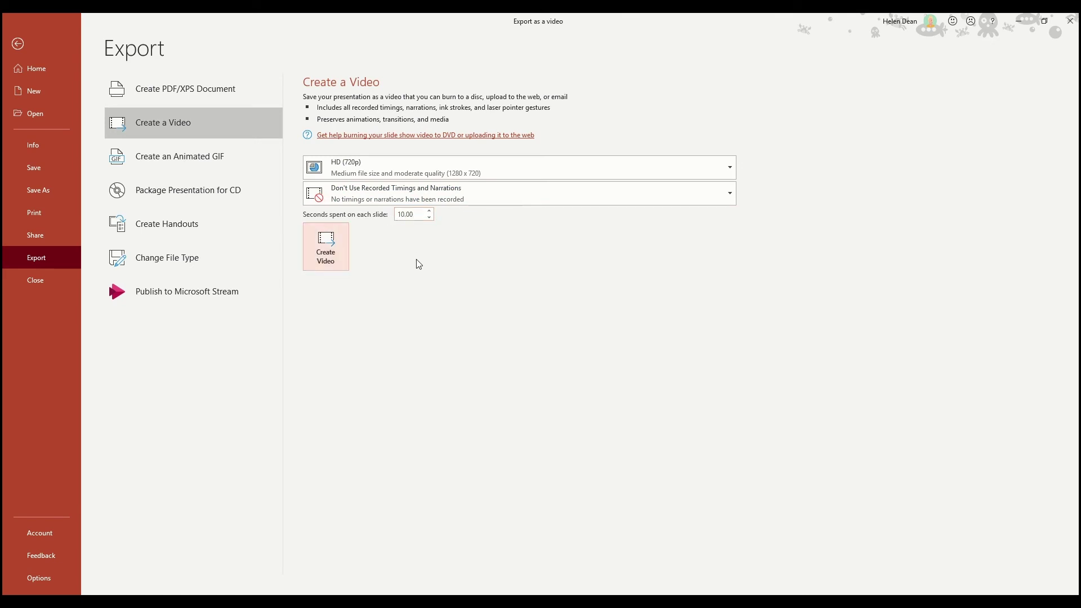